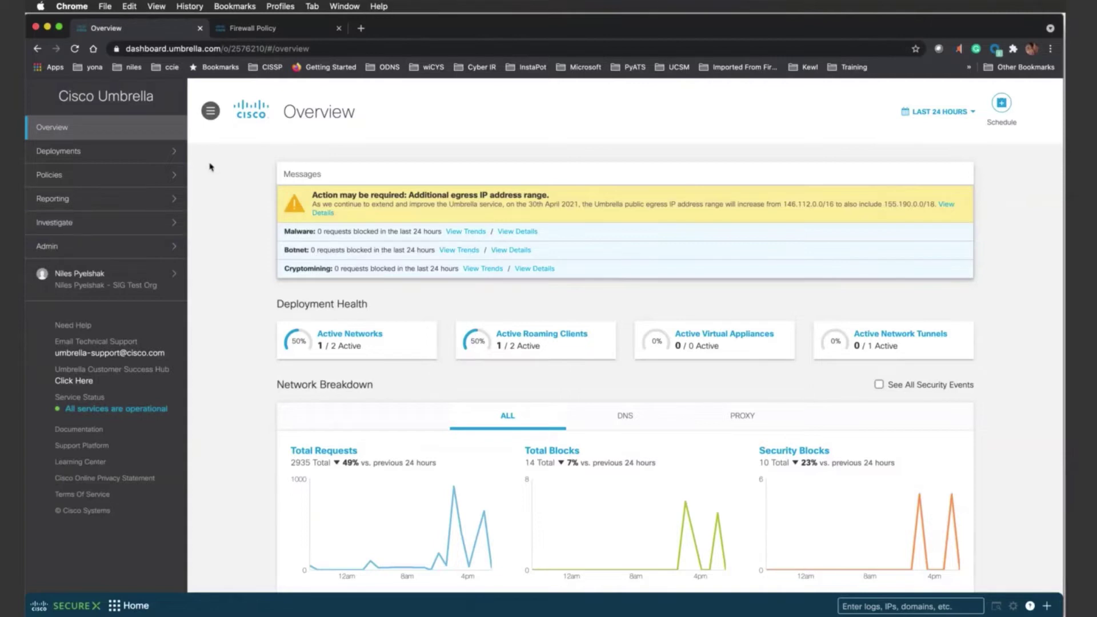
Step: Go to Policies > Firewall Policy and start configuring the Intrusion System banner
{"action": "left_click", "coordinate": [127, 174]}
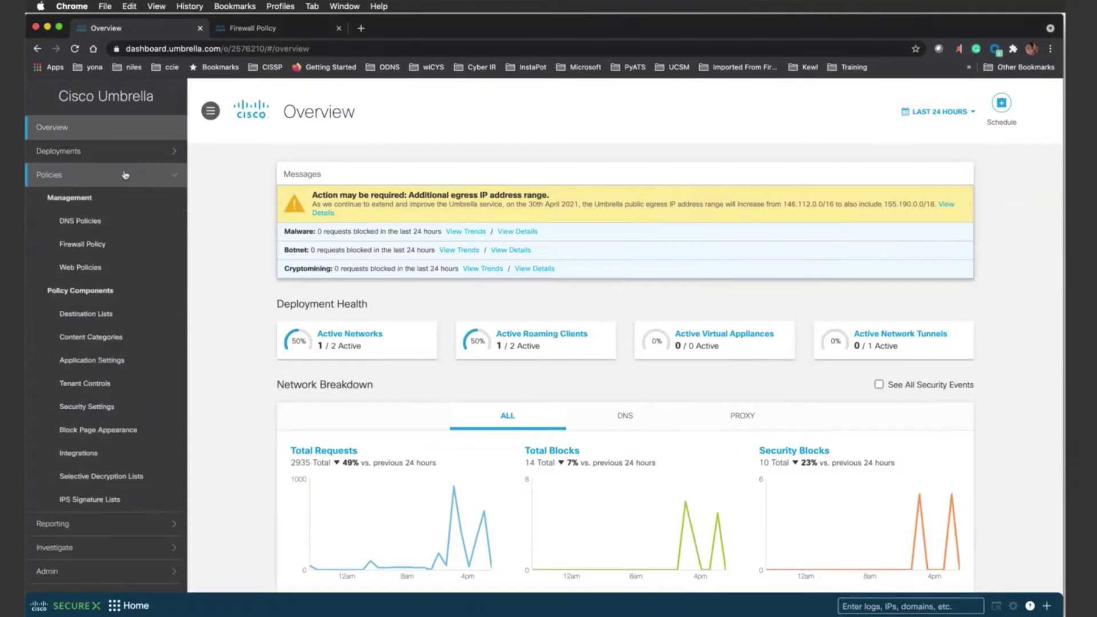
{"action": "left_click", "coordinate": [83, 244]}
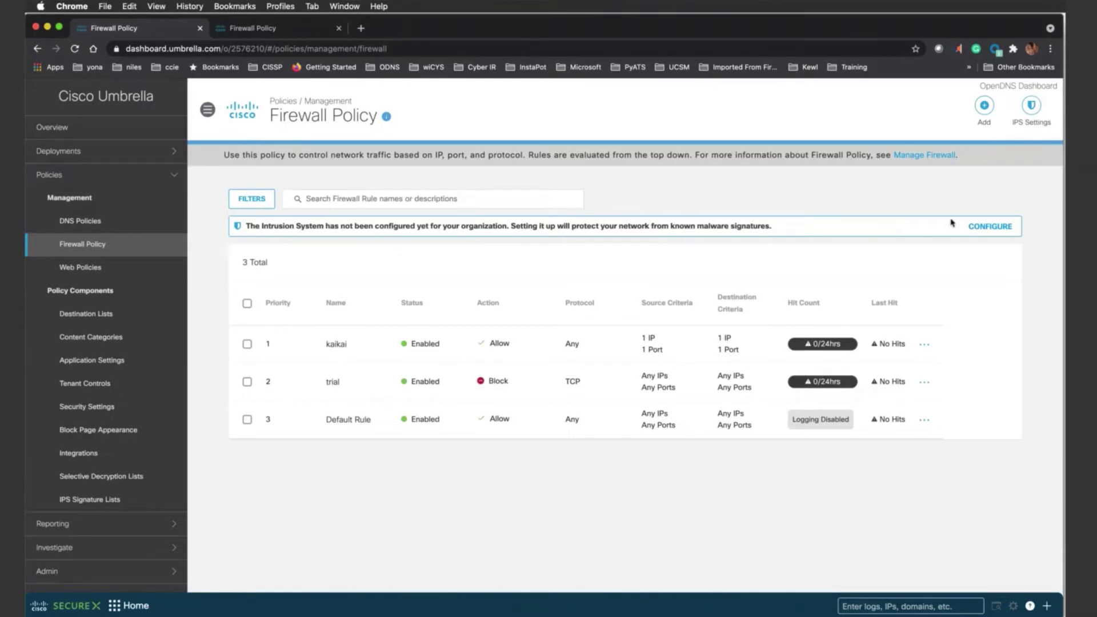
{"action": "left_click", "coordinate": [986, 226]}
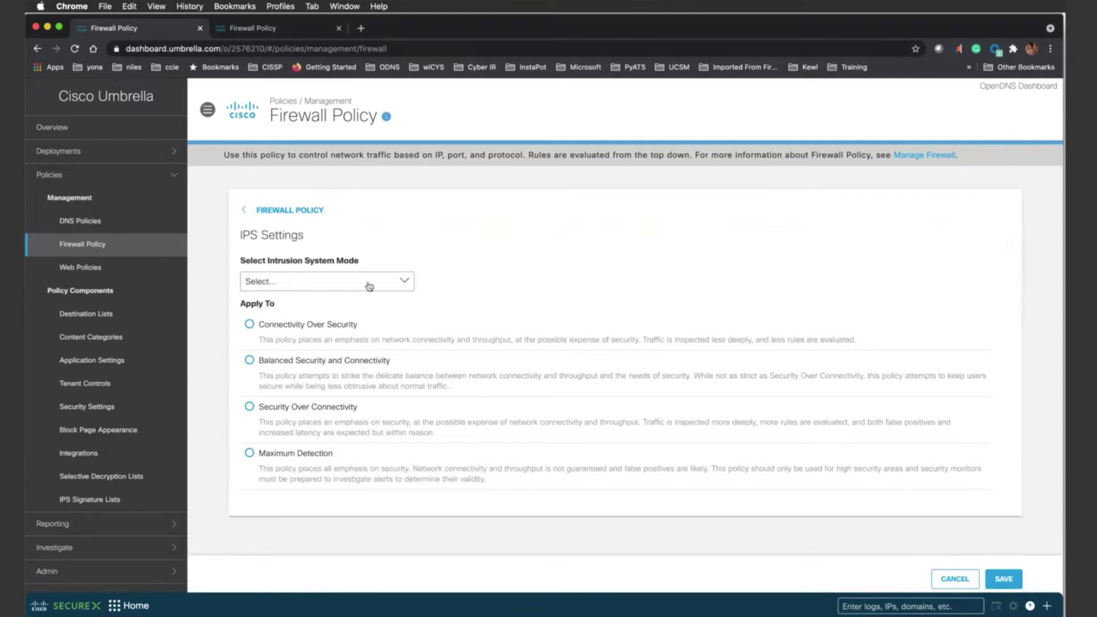
Step: Select Protection from the Select Intrusion System Mode dropdown in IPS Settings
{"action": "left_click", "coordinate": [395, 283]}
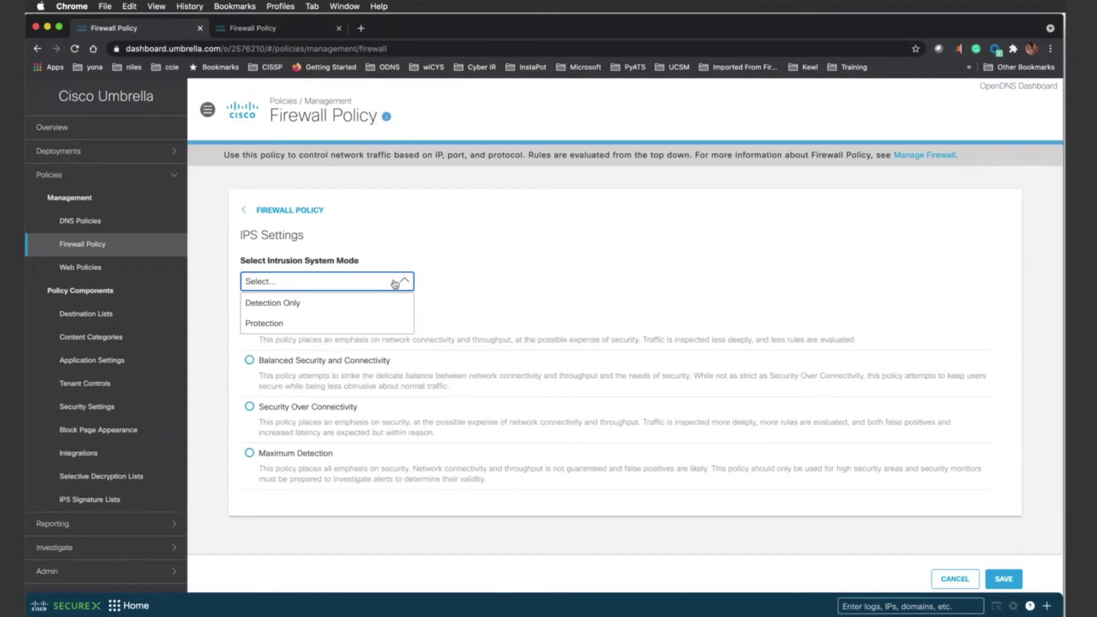
{"action": "left_click", "coordinate": [362, 322]}
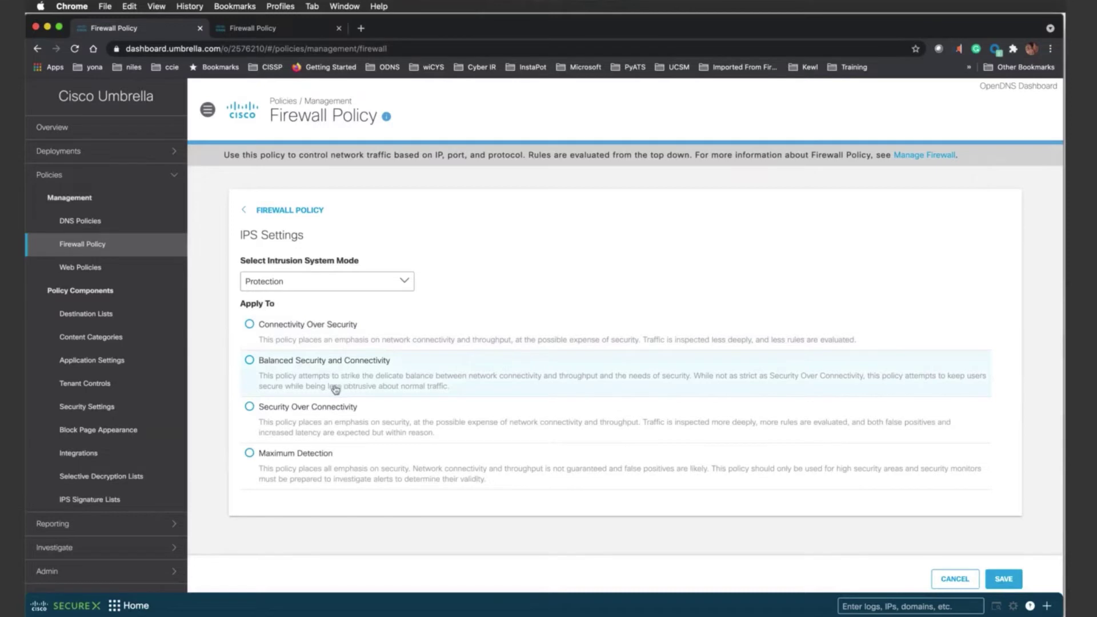
Step: Apply the IPS settings to Security Over Connectivity and save them
{"action": "left_click", "coordinate": [250, 407]}
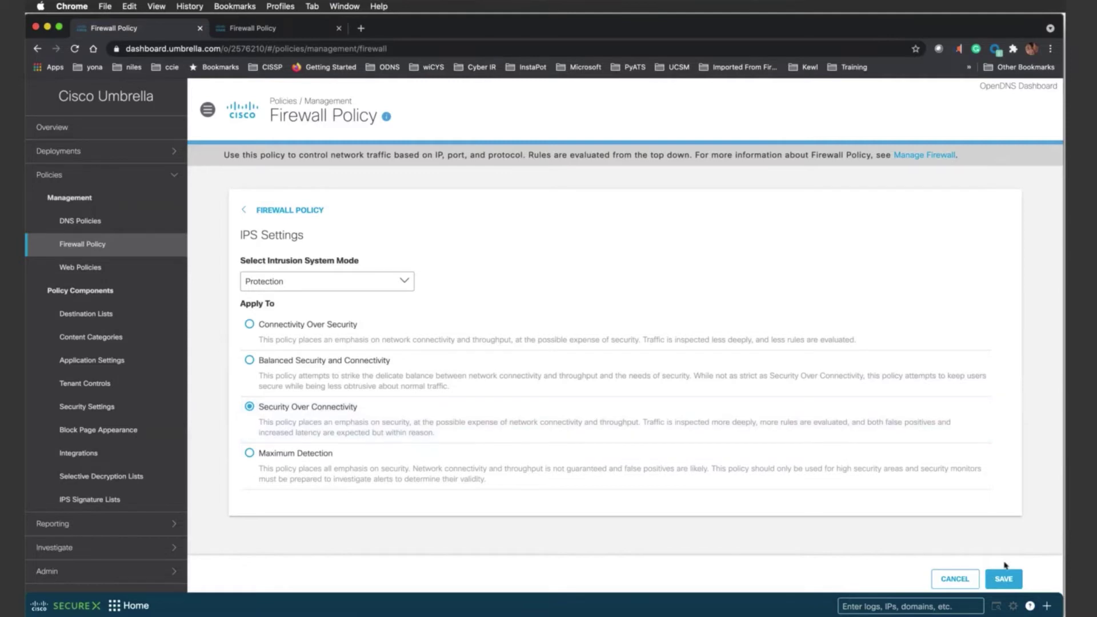
{"action": "left_click", "coordinate": [1006, 579]}
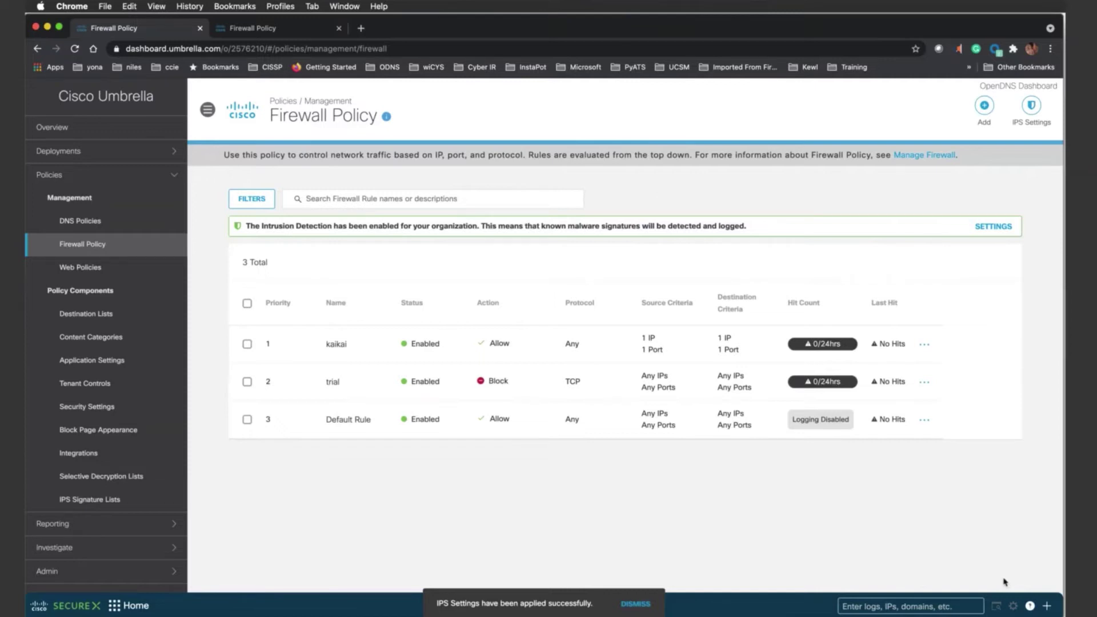
Step: In the second organization's Activity Search, show Last 30 Days and list request types
{"action": "left_click", "coordinate": [266, 28]}
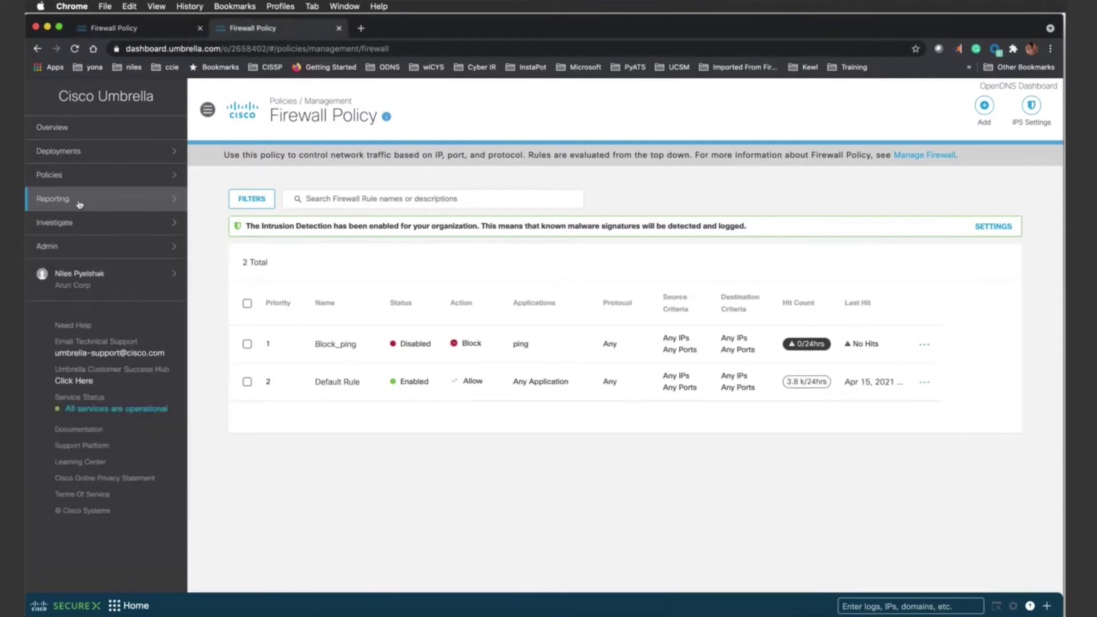
{"action": "left_click", "coordinate": [79, 204]}
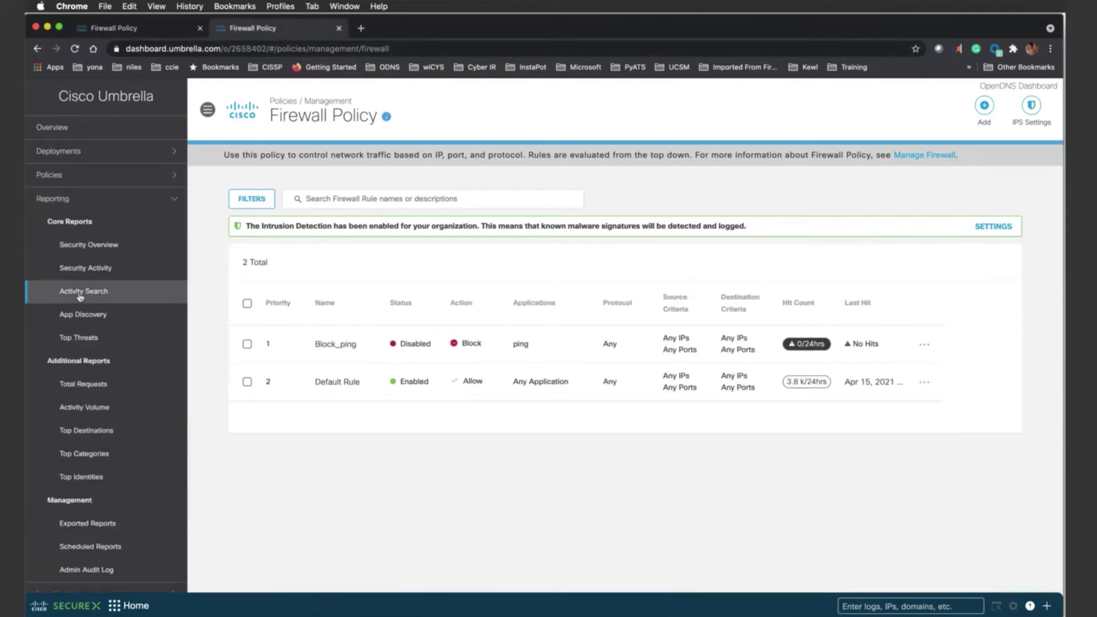
{"action": "left_click", "coordinate": [79, 292]}
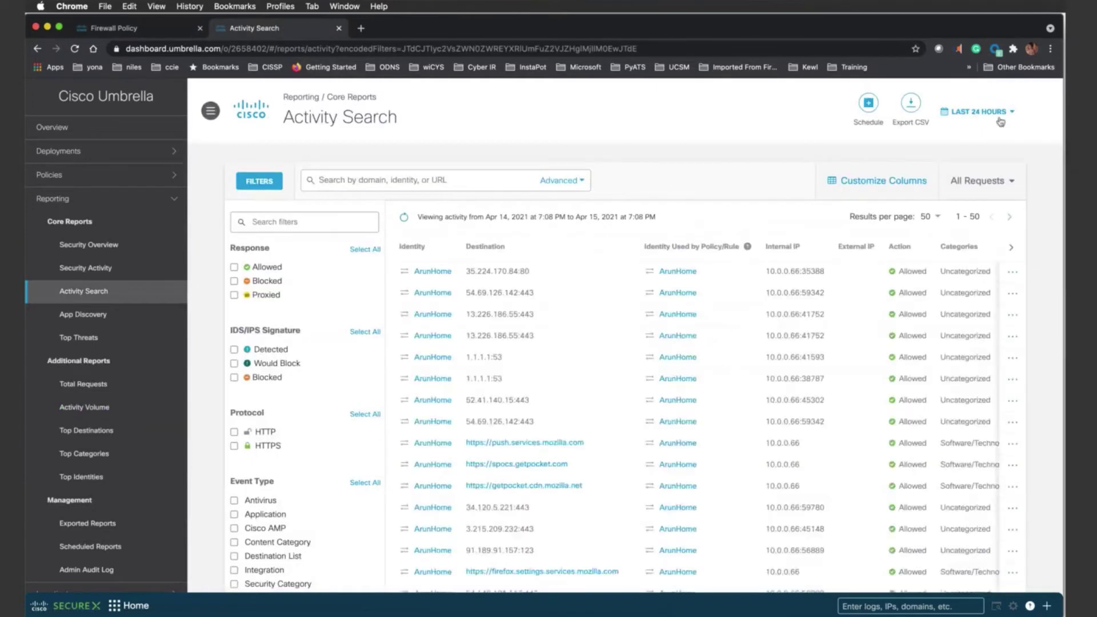
{"action": "left_click", "coordinate": [979, 111]}
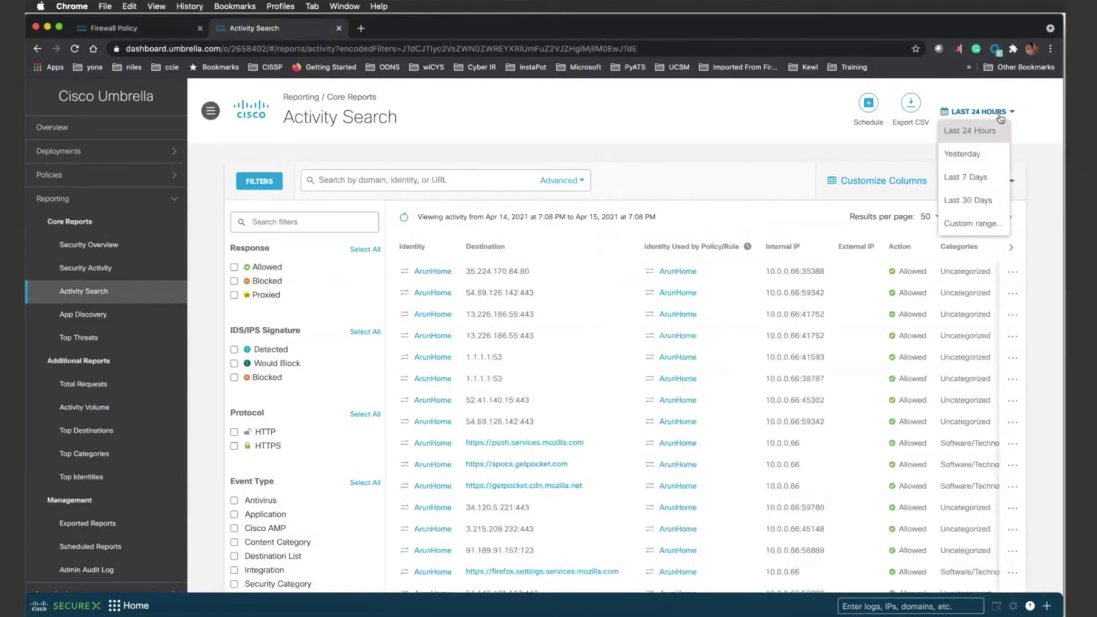
{"action": "left_click", "coordinate": [982, 200]}
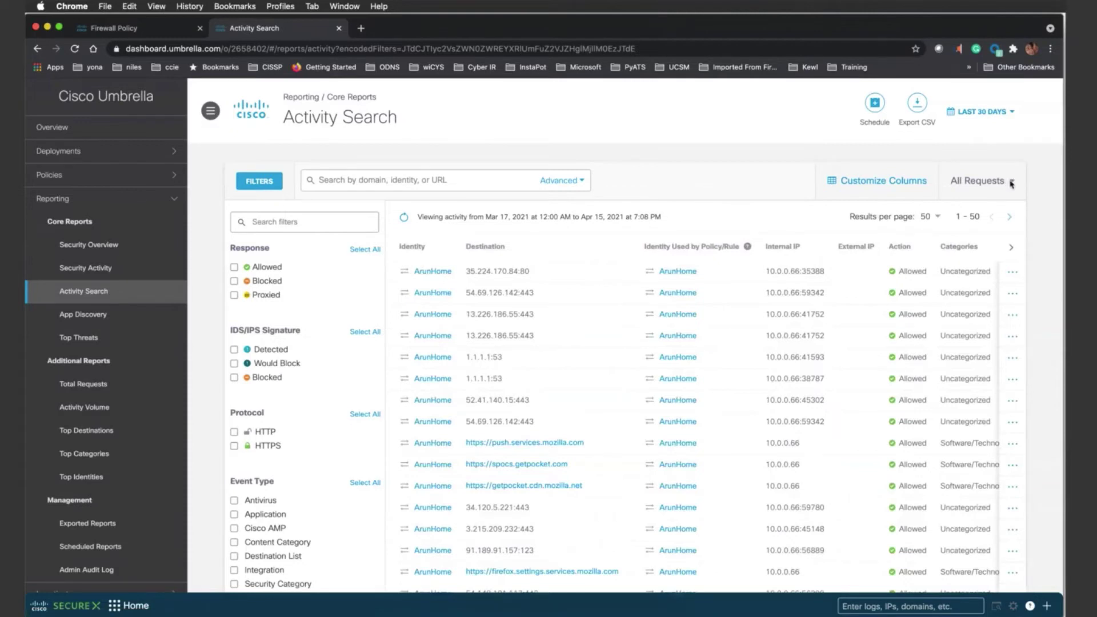
{"action": "left_click", "coordinate": [1011, 182]}
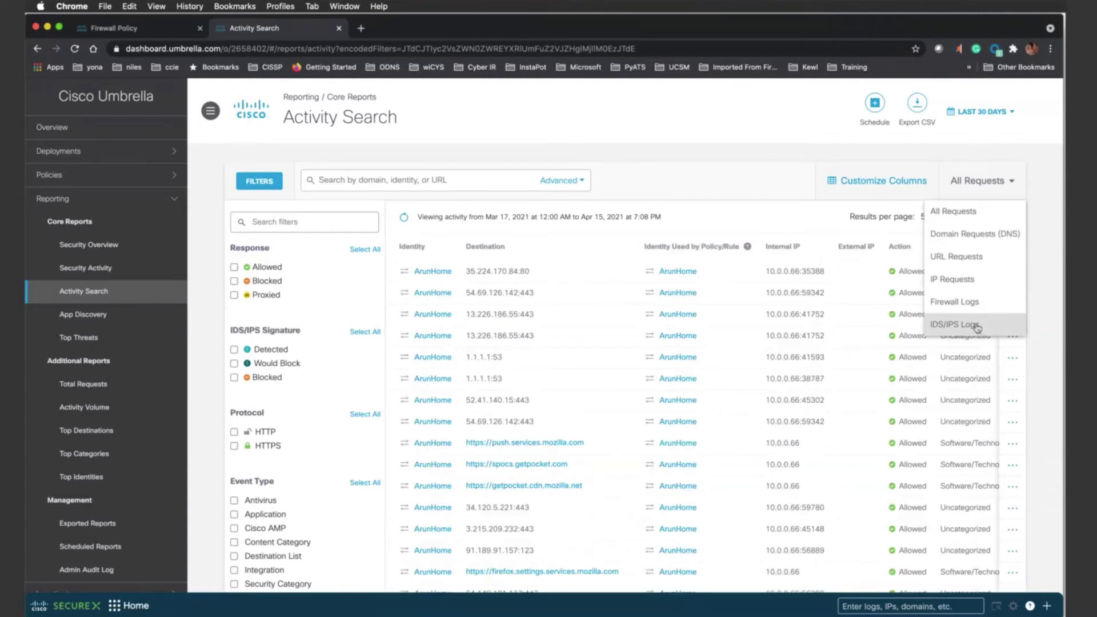
Step: Show only IDS/IPS Logs, toggling the Detected filter on and back off
{"action": "left_click", "coordinate": [956, 324]}
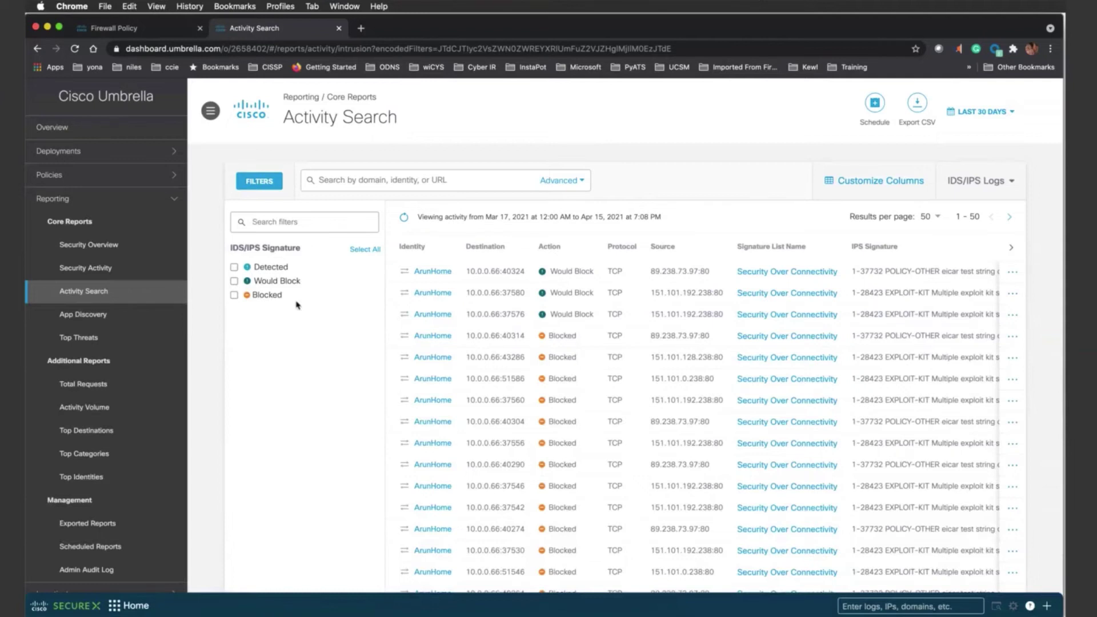
{"action": "left_click", "coordinate": [234, 268]}
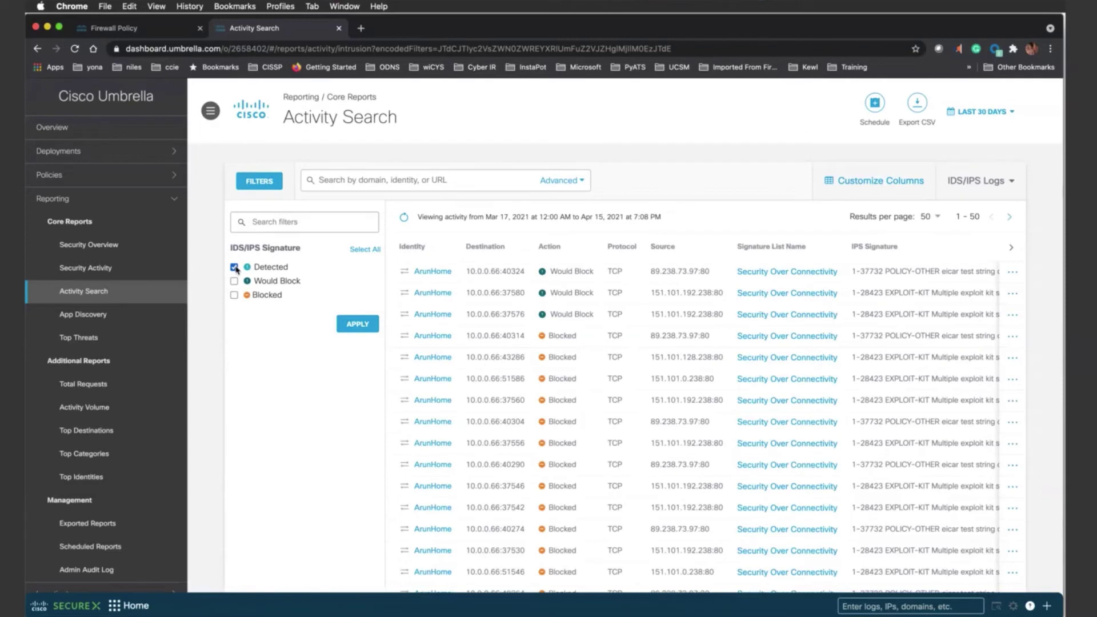
{"action": "left_click", "coordinate": [236, 268]}
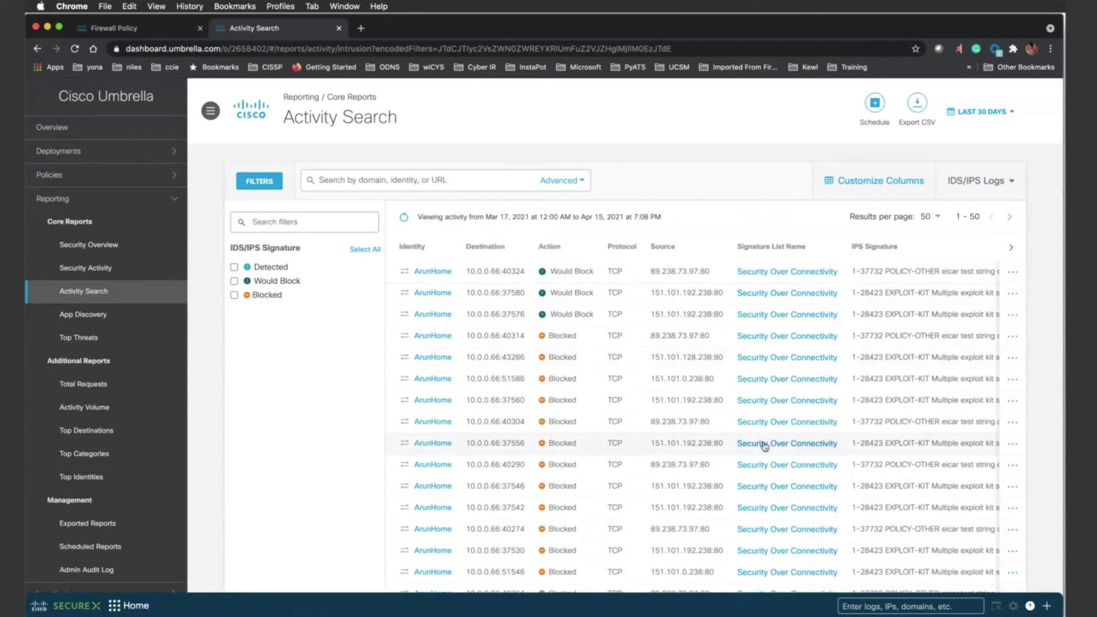
{"action": "scroll", "coordinate": [764, 446], "scroll_direction": "down", "scroll_amount": 2}
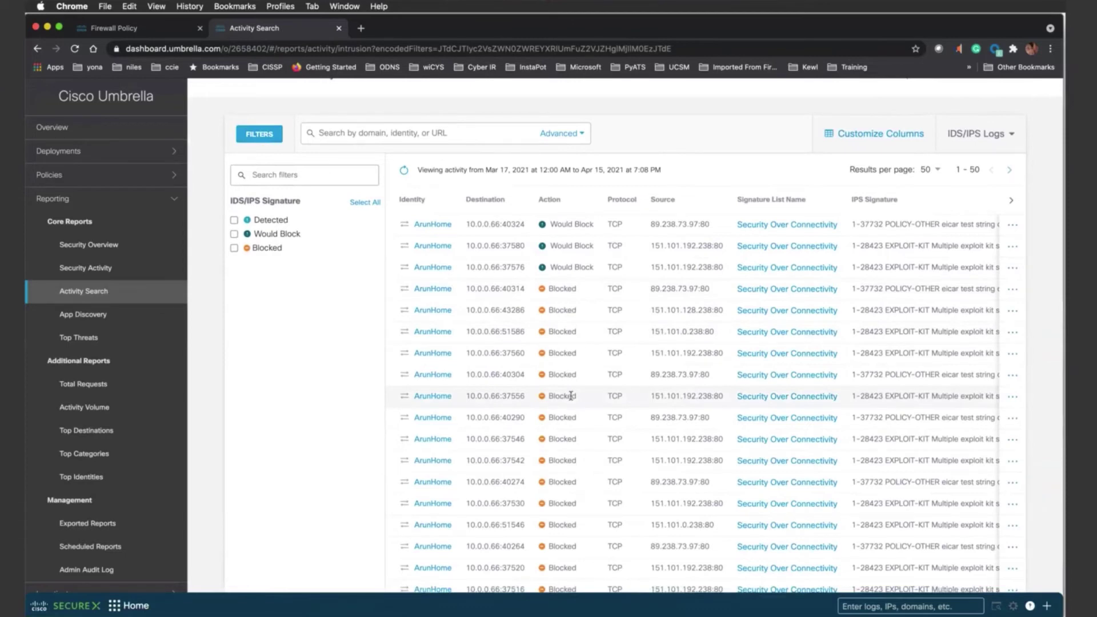
{"action": "scroll", "coordinate": [570, 395], "scroll_direction": "down", "scroll_amount": 5}
{"action": "scroll", "coordinate": [570, 396], "scroll_direction": "down", "scroll_amount": 1}
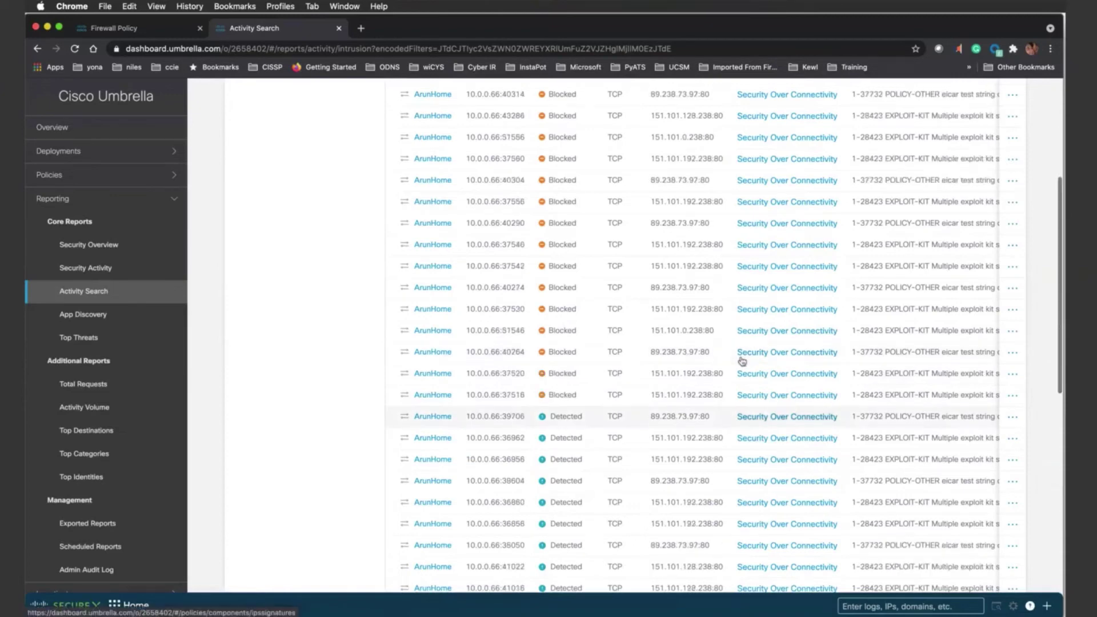
{"action": "scroll", "coordinate": [743, 361], "scroll_direction": "up", "scroll_amount": 10}
{"action": "scroll", "coordinate": [742, 361], "scroll_direction": "up", "scroll_amount": 5}
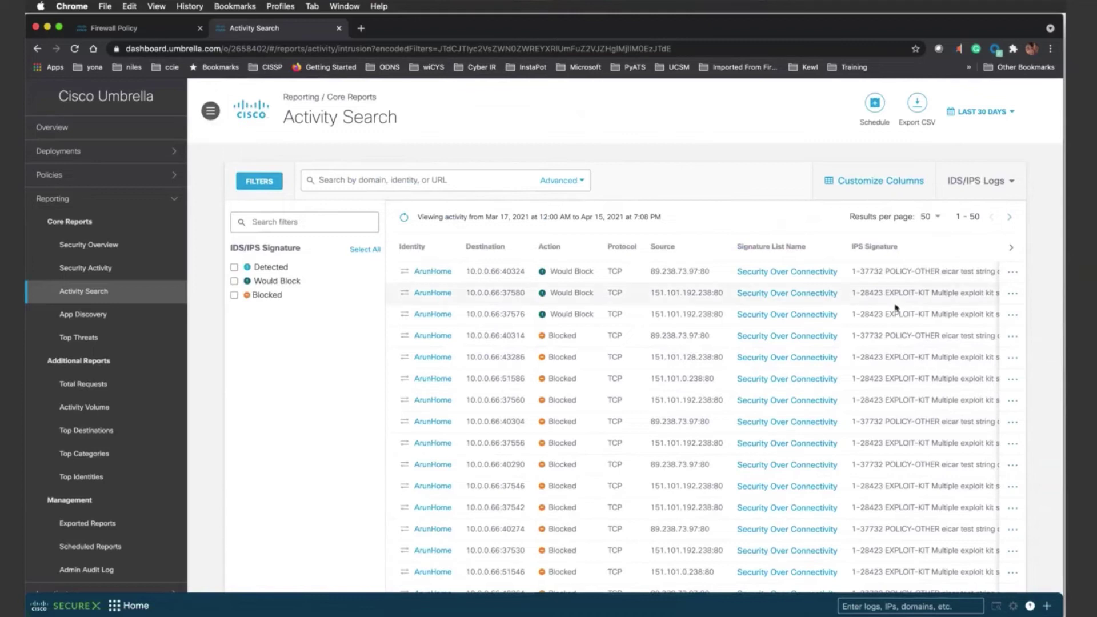
{"action": "scroll", "coordinate": [895, 307], "scroll_direction": "right", "scroll_amount": 5}
{"action": "scroll", "coordinate": [895, 306], "scroll_direction": "right", "scroll_amount": 5}
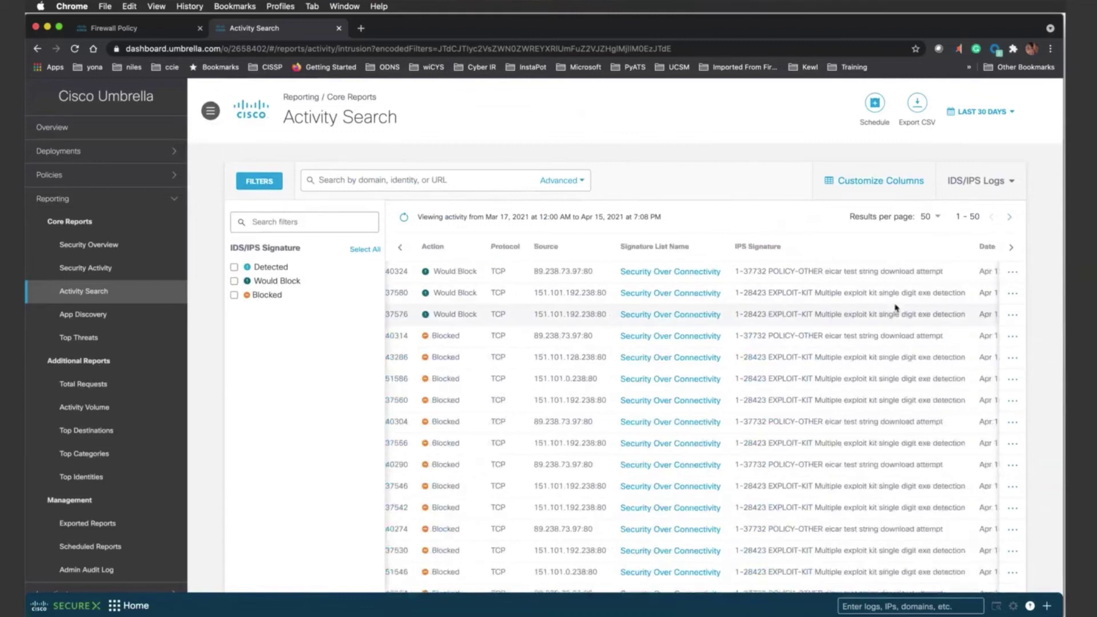
{"action": "scroll", "coordinate": [895, 307], "scroll_direction": "right", "scroll_amount": 3}
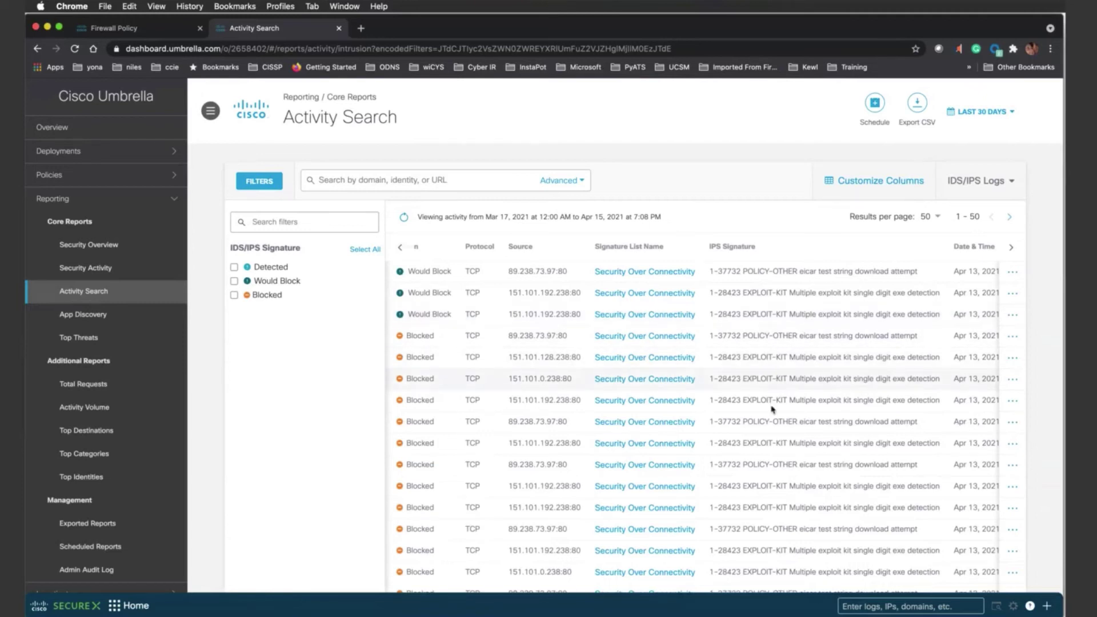
{"action": "scroll", "coordinate": [766, 409], "scroll_direction": "right", "scroll_amount": 1}
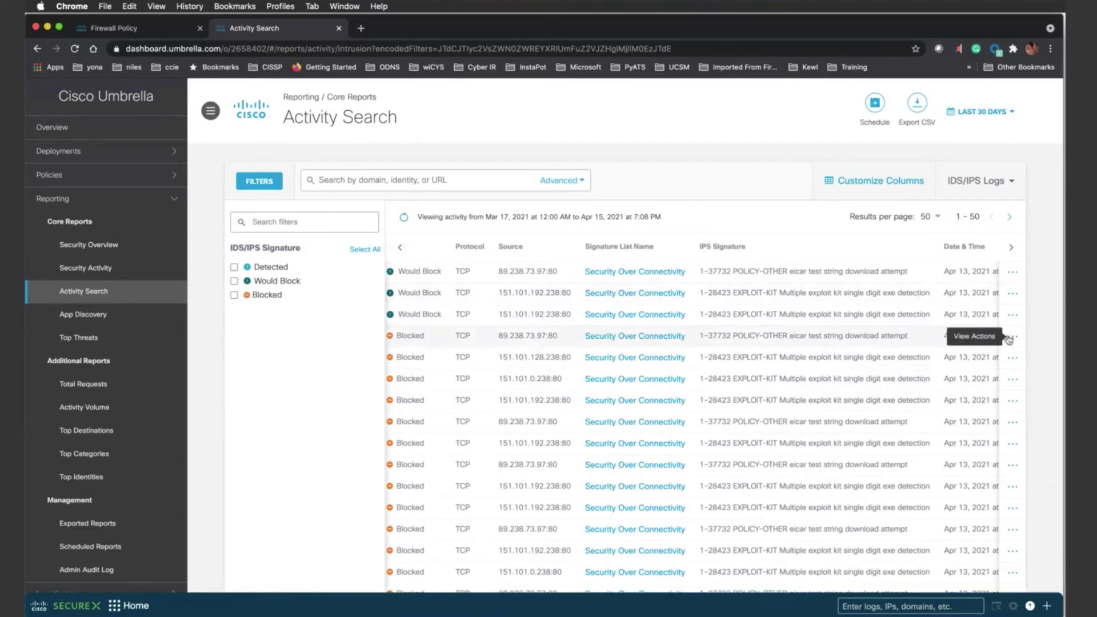
Step: View full details of the fifth event: blocked signature 1-28423 targeting 10.0.0.66
{"action": "left_click", "coordinate": [1011, 358]}
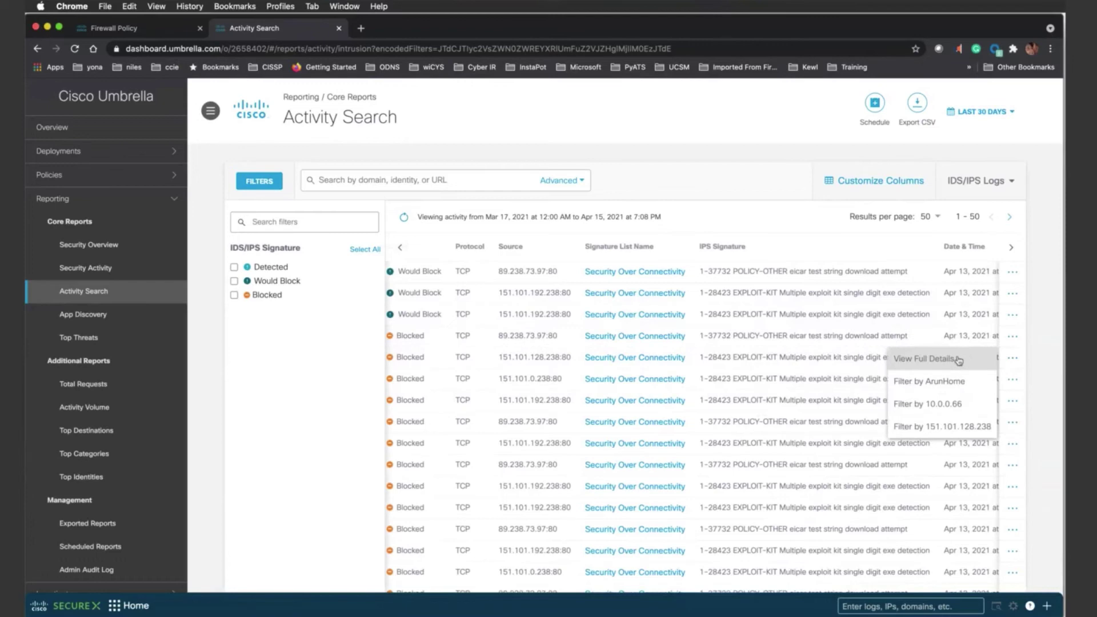
{"action": "left_click", "coordinate": [958, 360]}
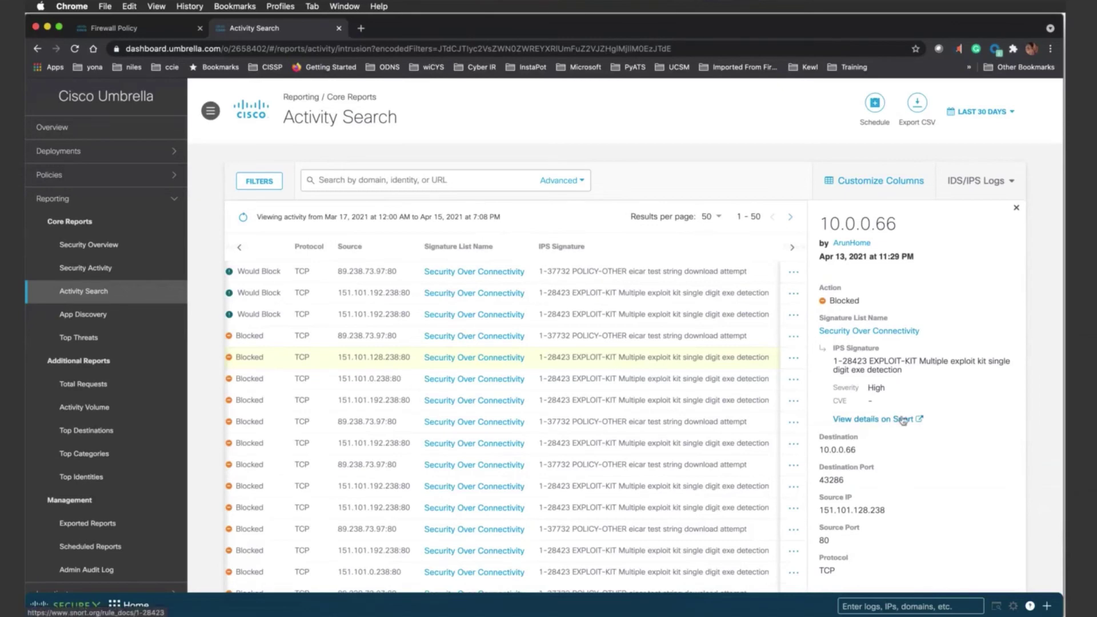
Step: Read Snort's rule documentation for Sid 1-28423, then return to the Umbrella tab
{"action": "left_click", "coordinate": [903, 420]}
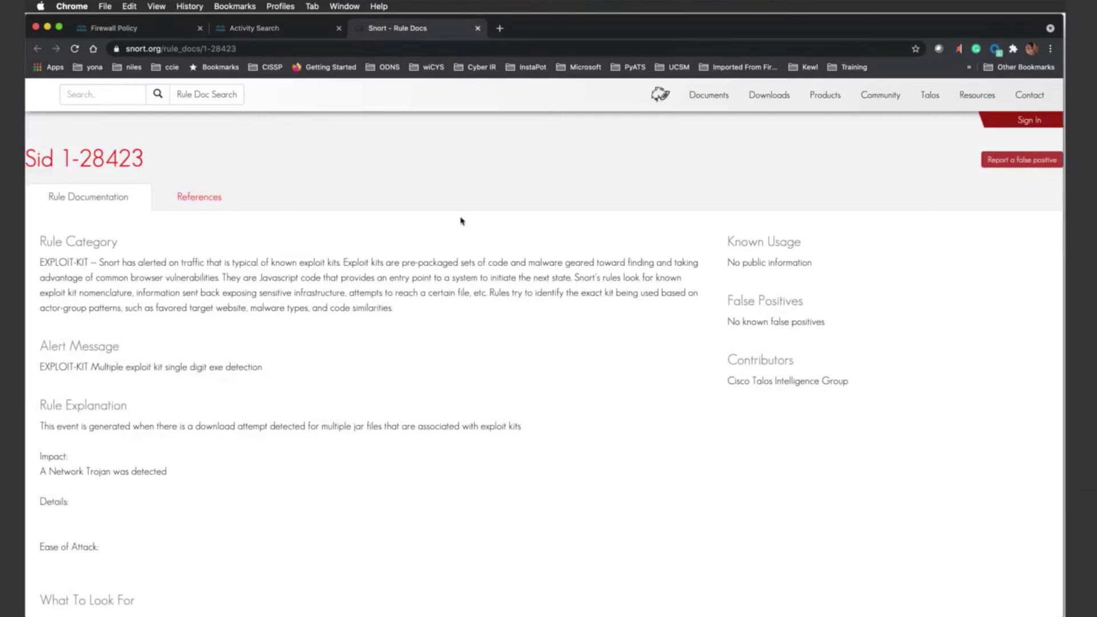
{"action": "left_click", "coordinate": [262, 29]}
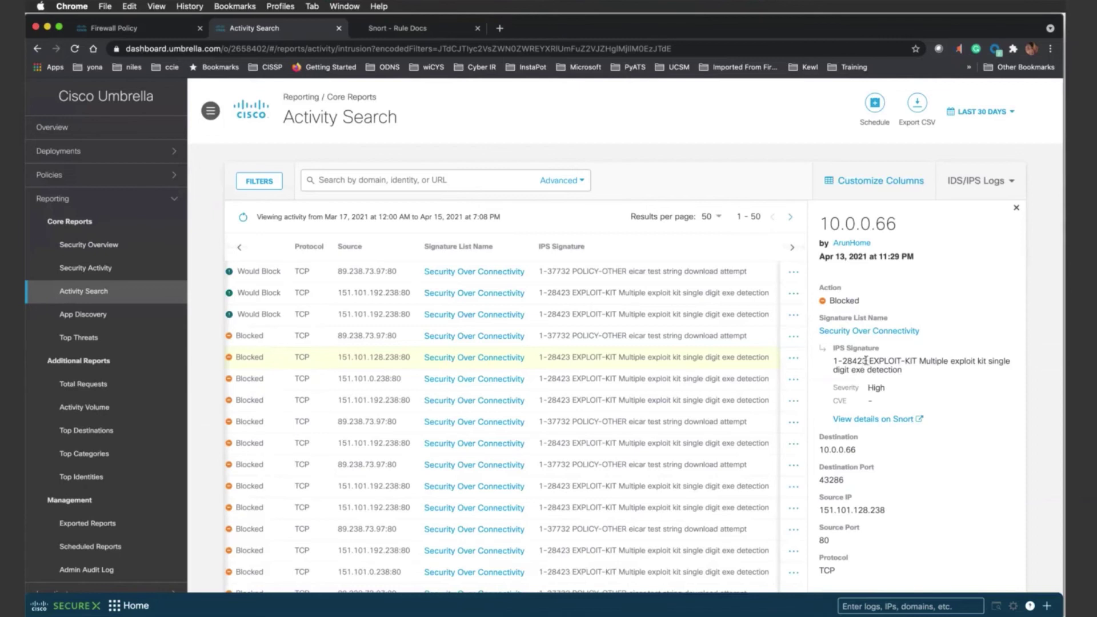
Step: Highlight signature ID 1-28423 in the details panel and bring up Advanced Search
{"action": "left_click_drag", "start_coordinate": [866, 361], "coordinate": [833, 362]}
{"action": "left_click", "coordinate": [562, 181]}
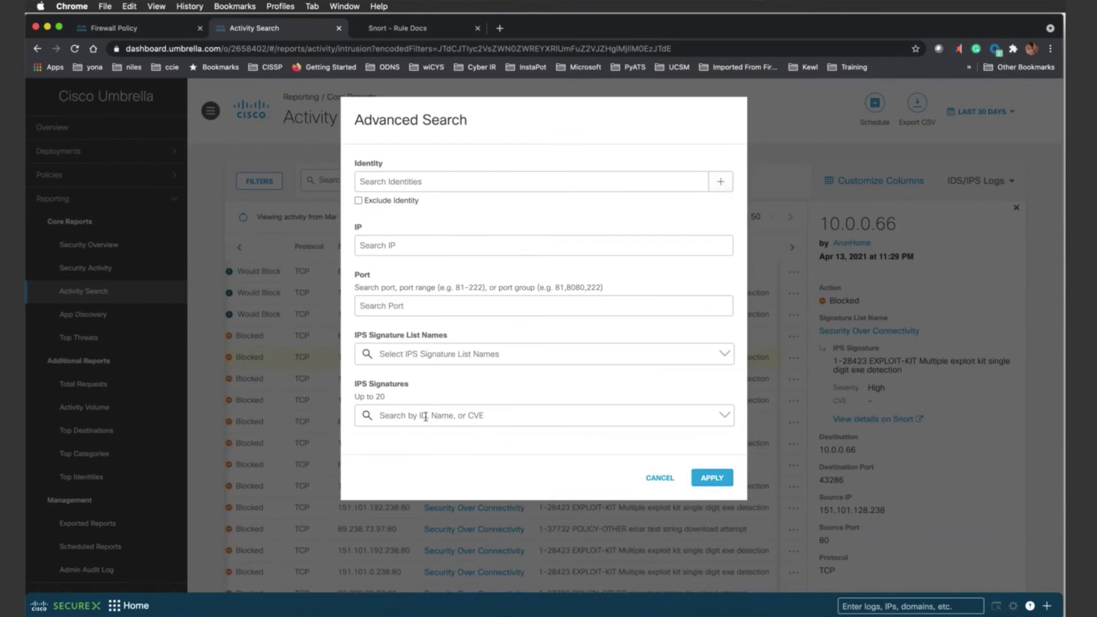
{"action": "left_click", "coordinate": [425, 416]}
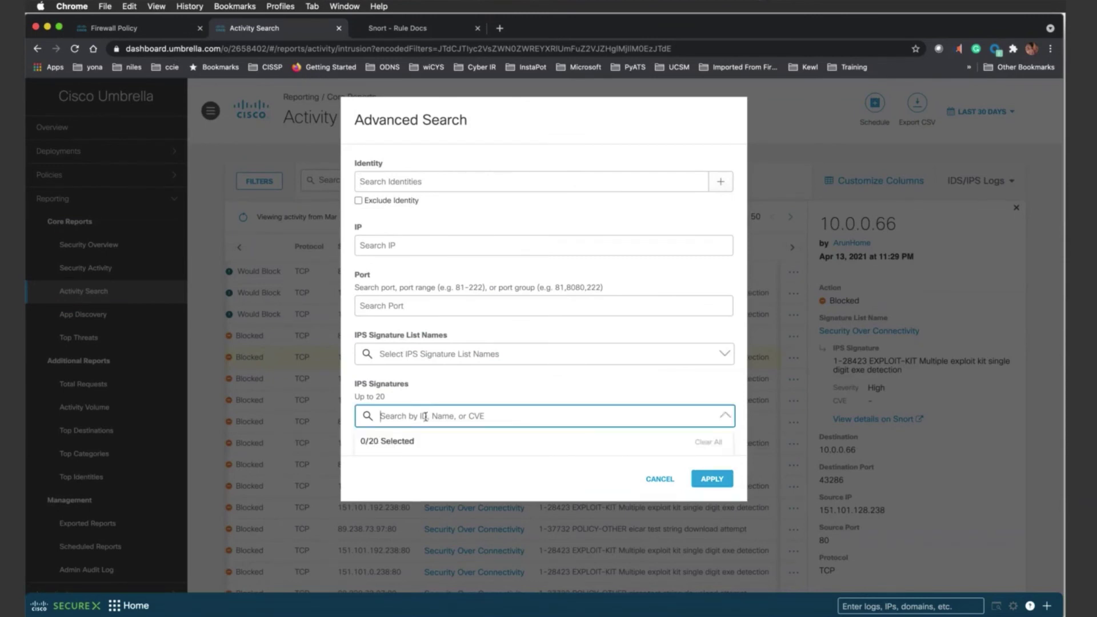
{"action": "type", "text": "1-28423"}
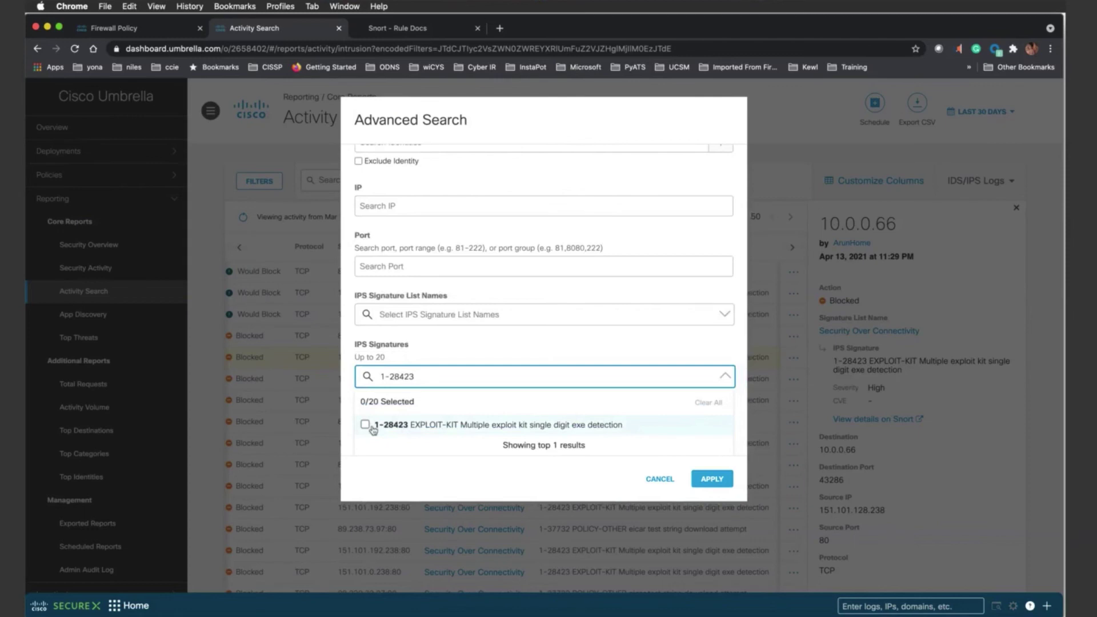
{"action": "key", "text": "BackSpace"}
{"action": "key", "text": "BackSpace"}
{"action": "key", "text": "BackSpace"}
{"action": "key", "text": "BackSpace"}
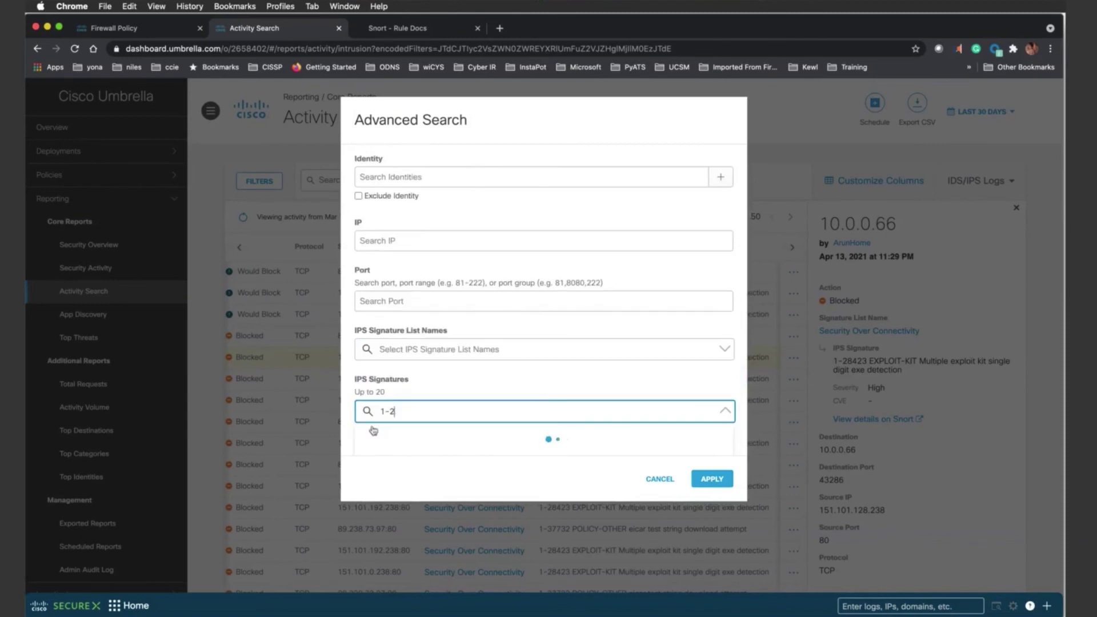
{"action": "key", "text": "BackSpace"}
{"action": "key", "text": "BackSpace"}
{"action": "key", "text": "BackSpace"}
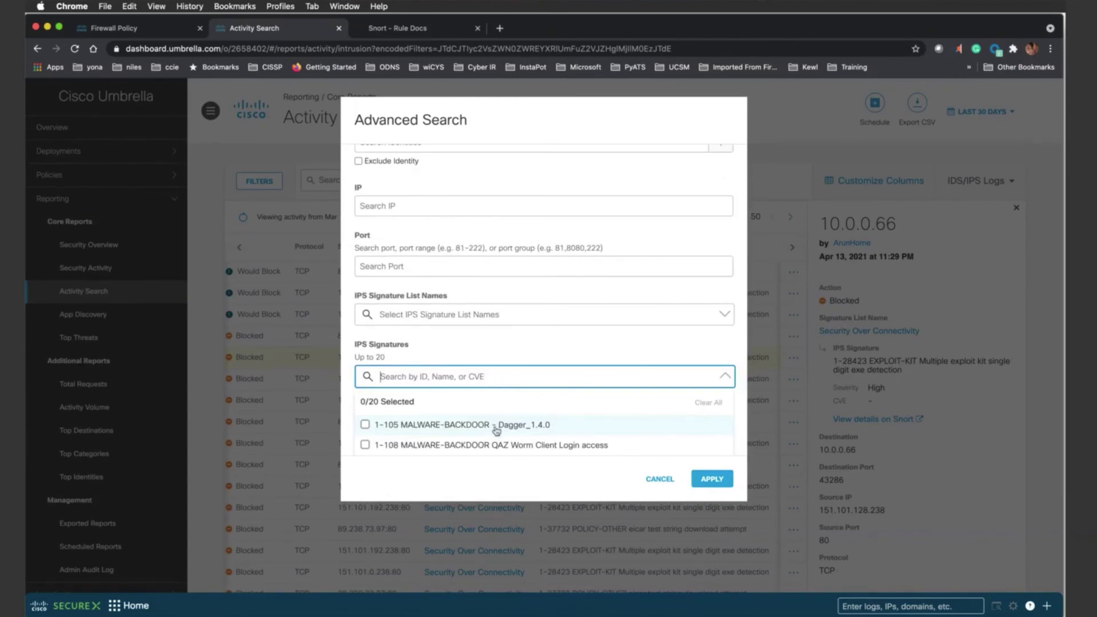
{"action": "scroll", "coordinate": [495, 430], "scroll_direction": "down", "scroll_amount": 2}
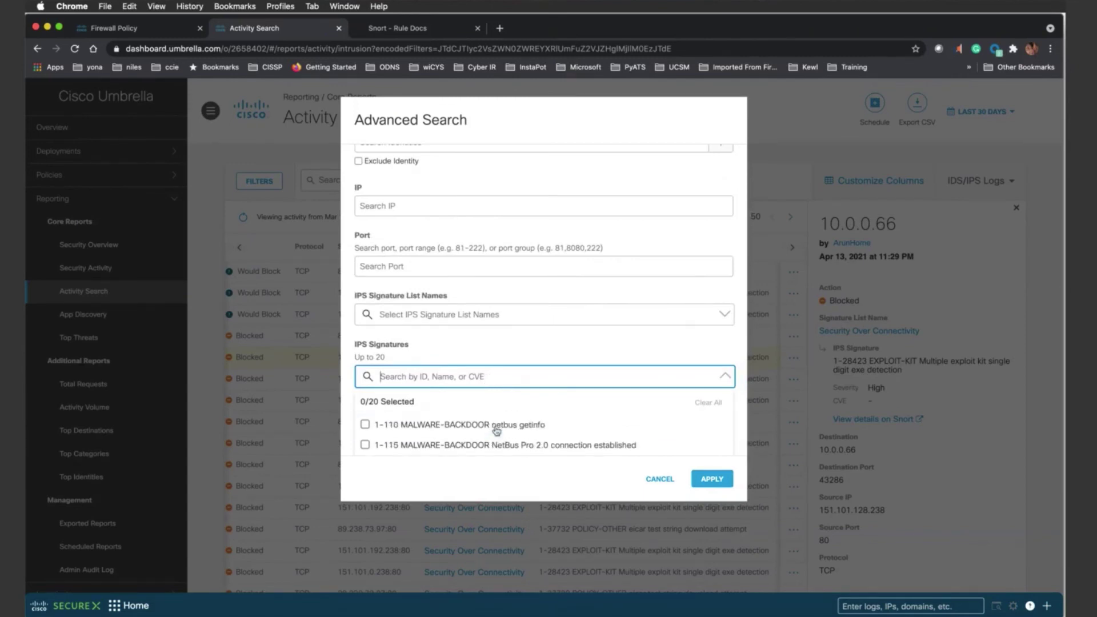
{"action": "scroll", "coordinate": [496, 428], "scroll_direction": "down", "scroll_amount": 1}
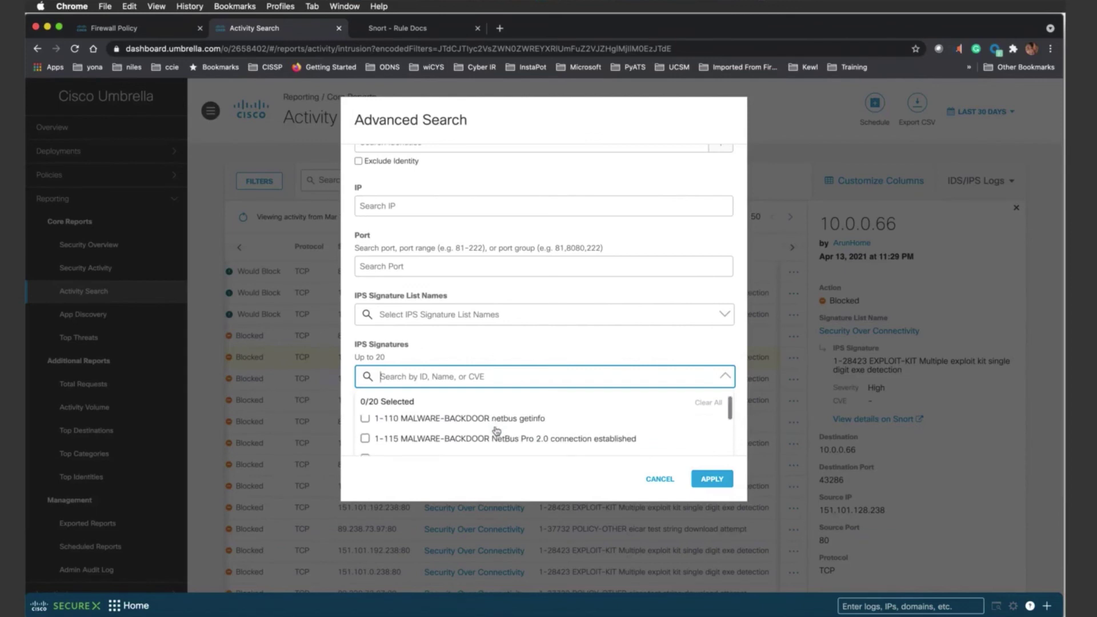
{"action": "scroll", "coordinate": [495, 429], "scroll_direction": "down", "scroll_amount": 1}
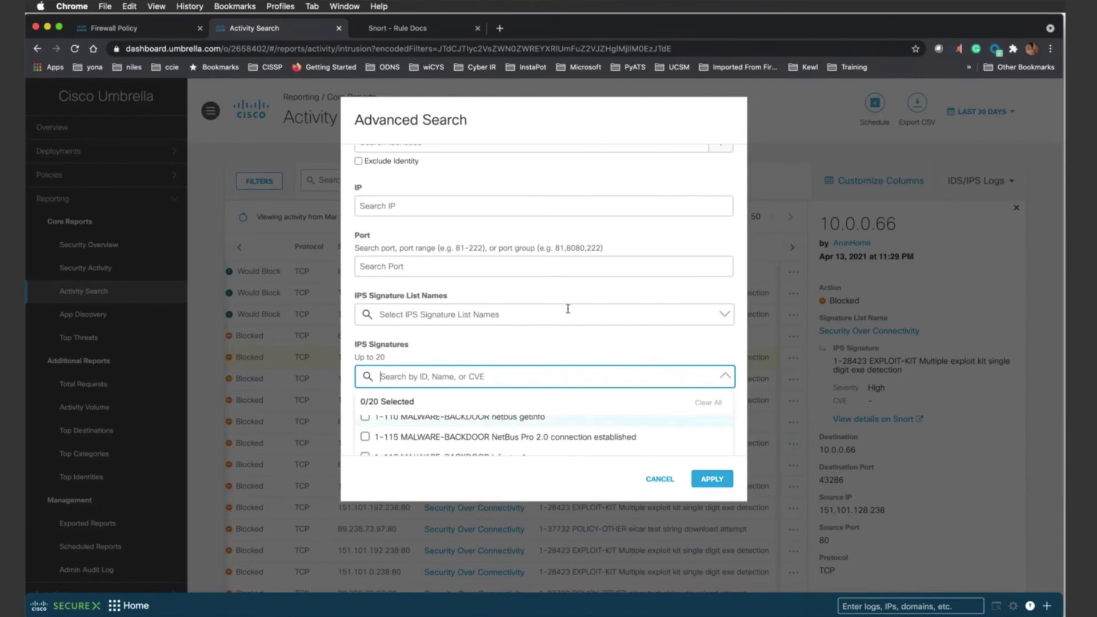
Step: Apply an Advanced Search filter for the Security Over Connectivity IPS signature list
{"action": "left_click", "coordinate": [568, 311]}
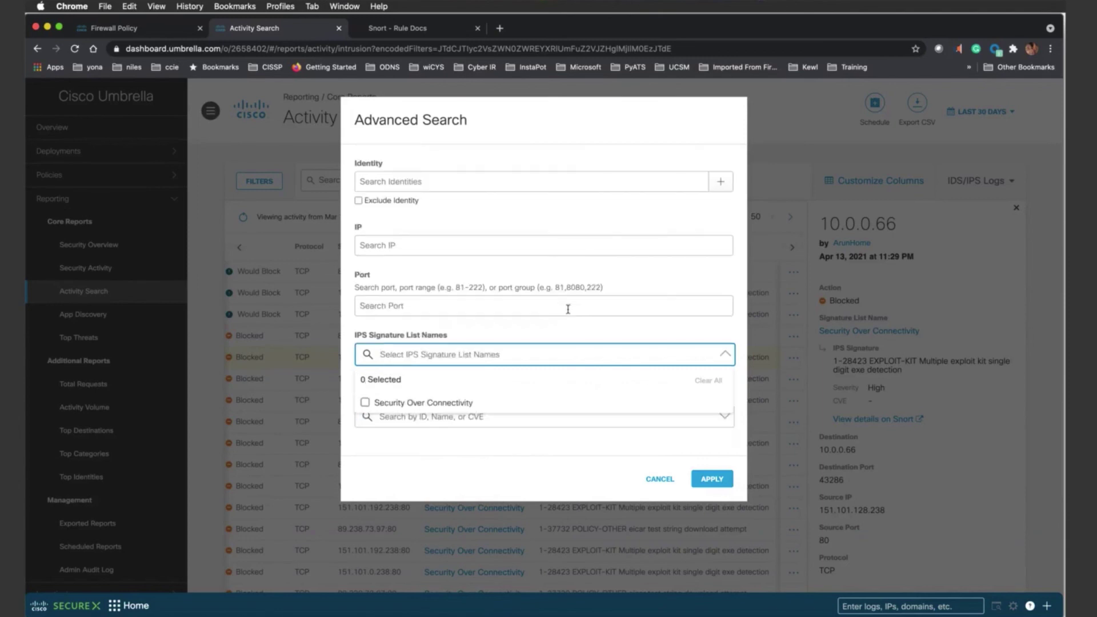
{"action": "left_click", "coordinate": [365, 403]}
{"action": "left_click", "coordinate": [712, 478]}
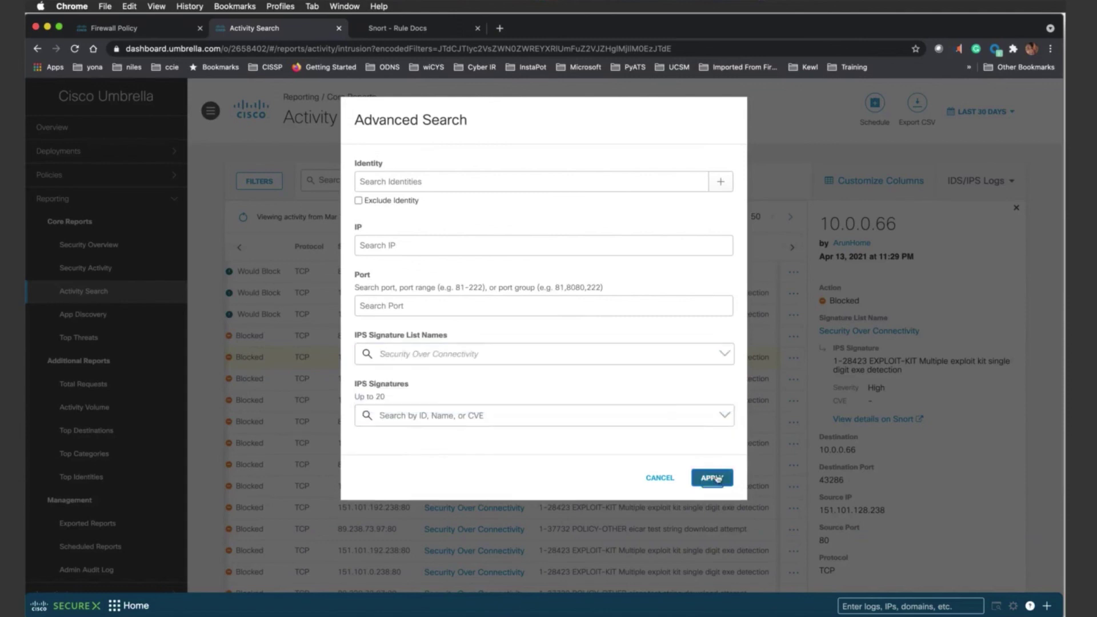